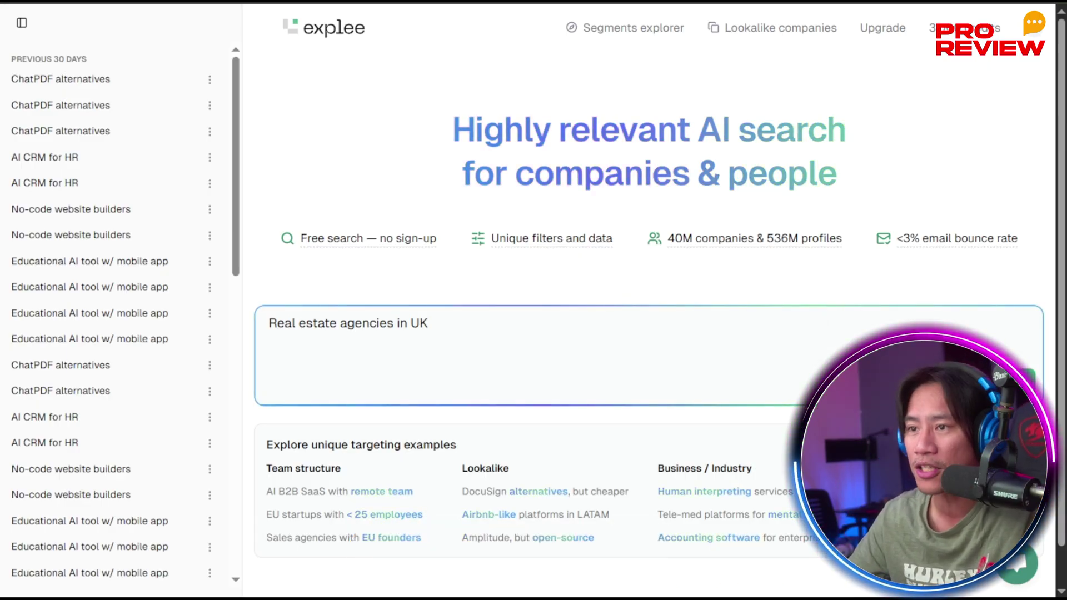
pyautogui.scroll(-1, 649, 305)
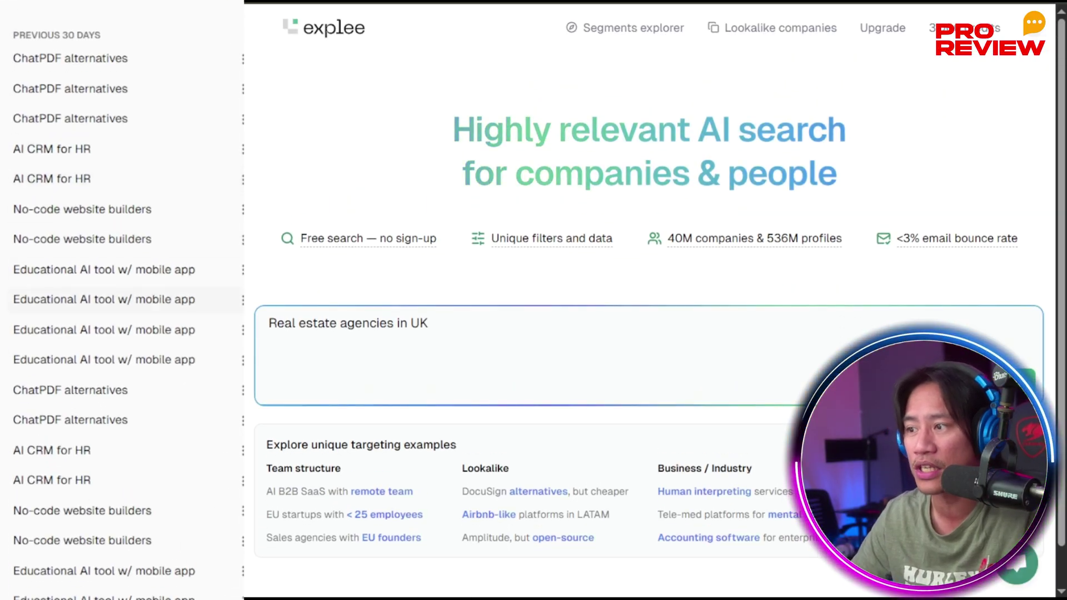
pyautogui.scroll(-2, 122, 311)
pyautogui.scroll(-2, 122, 311)
pyautogui.scroll(-2, 122, 311)
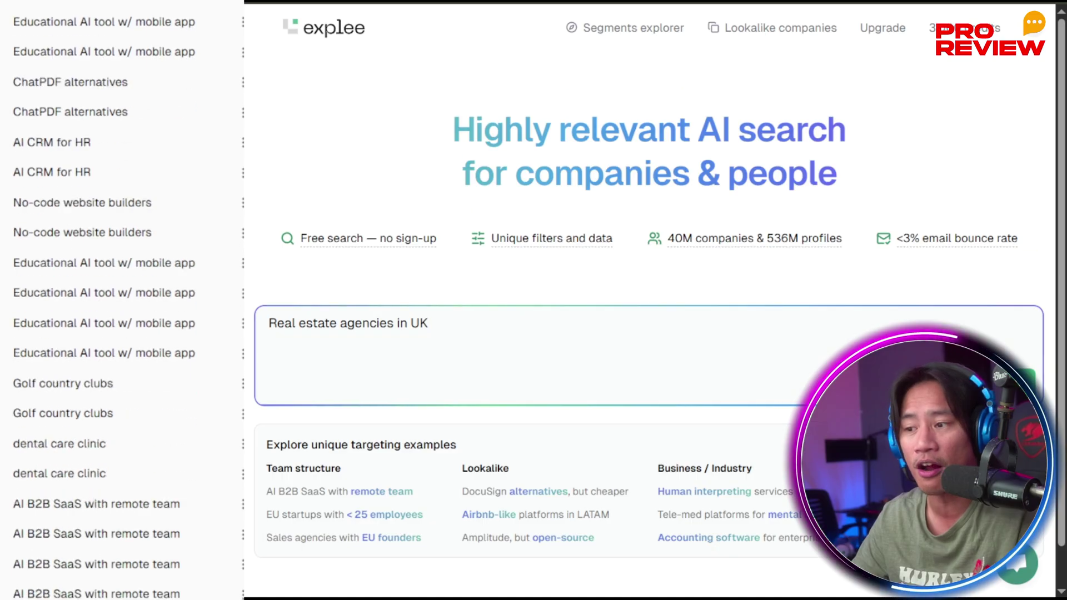
pyautogui.scroll(-6, 122, 311)
pyautogui.scroll(-3, 111, 311)
pyautogui.scroll(5, 111, 311)
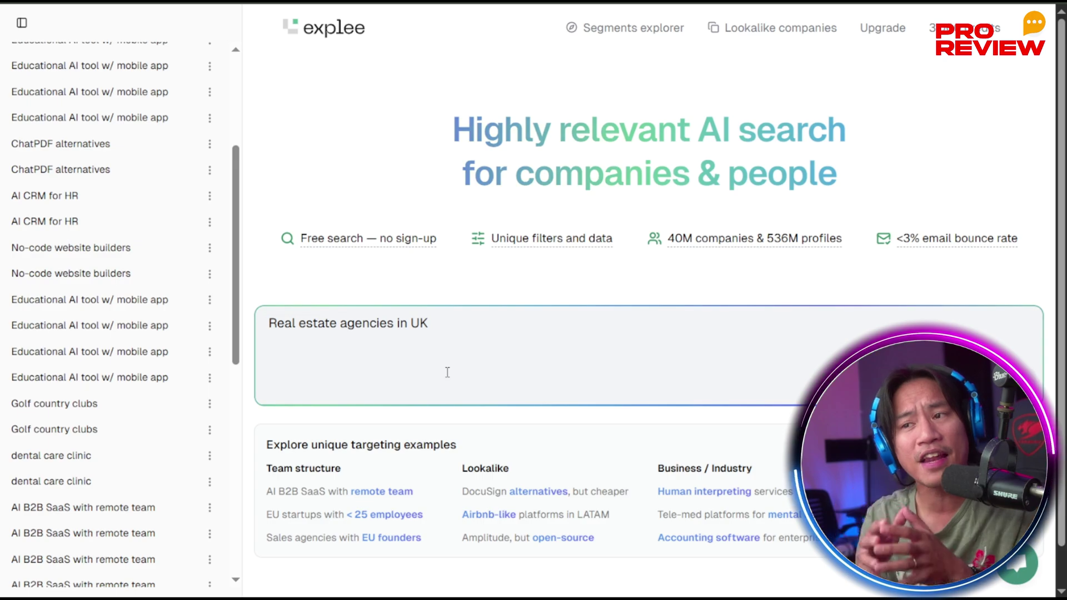
# Step: Submit the real estate agencies in UK query and scroll through the 71,779 results
pyautogui.press('Return')
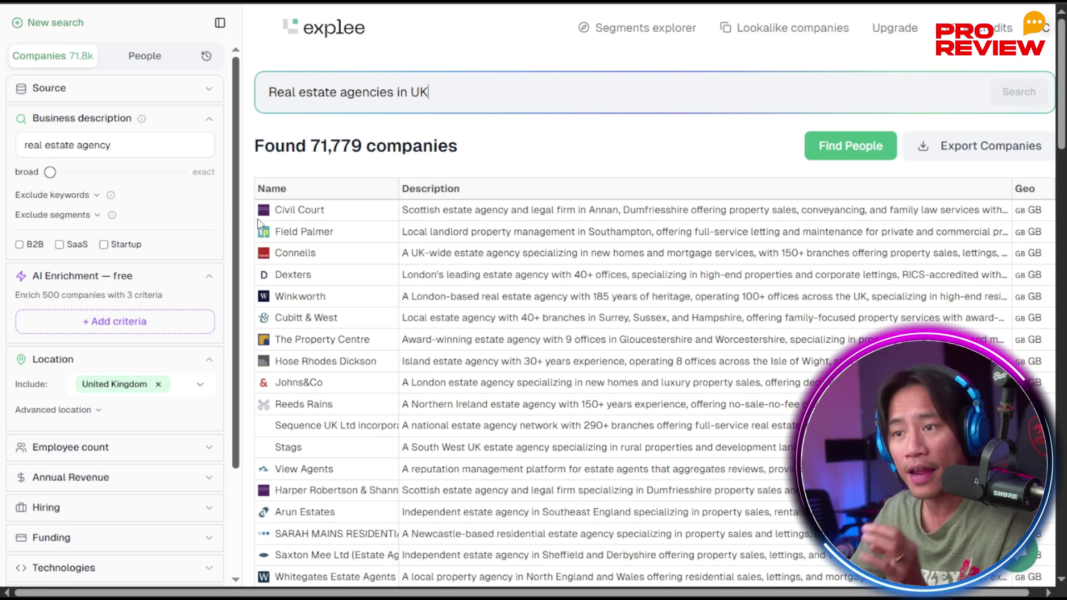
pyautogui.scroll(-7, 441, 257)
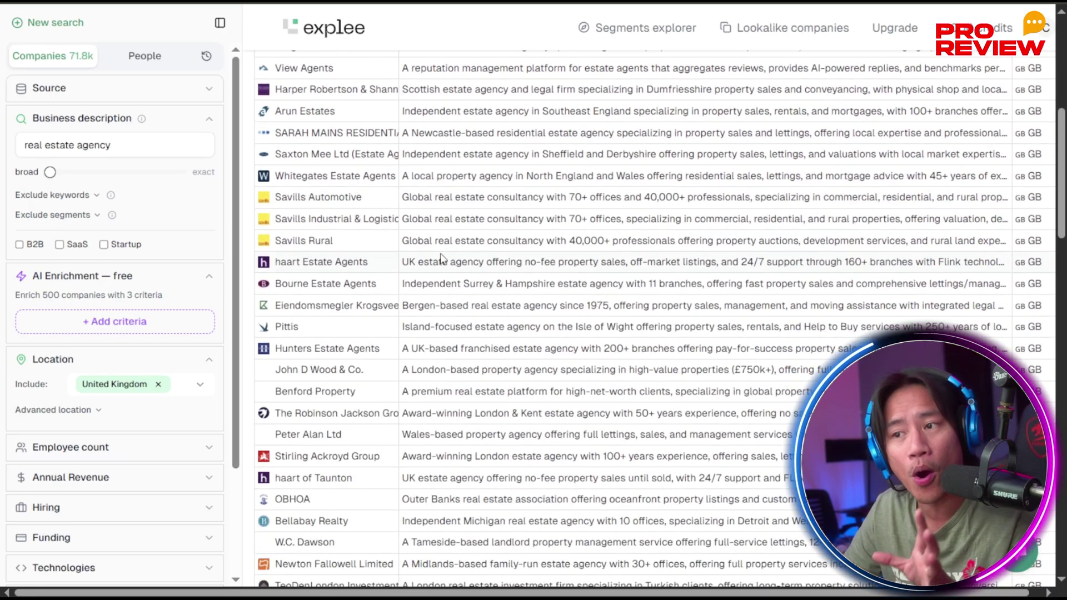
pyautogui.scroll(2, 440, 257)
pyautogui.scroll(1, 442, 258)
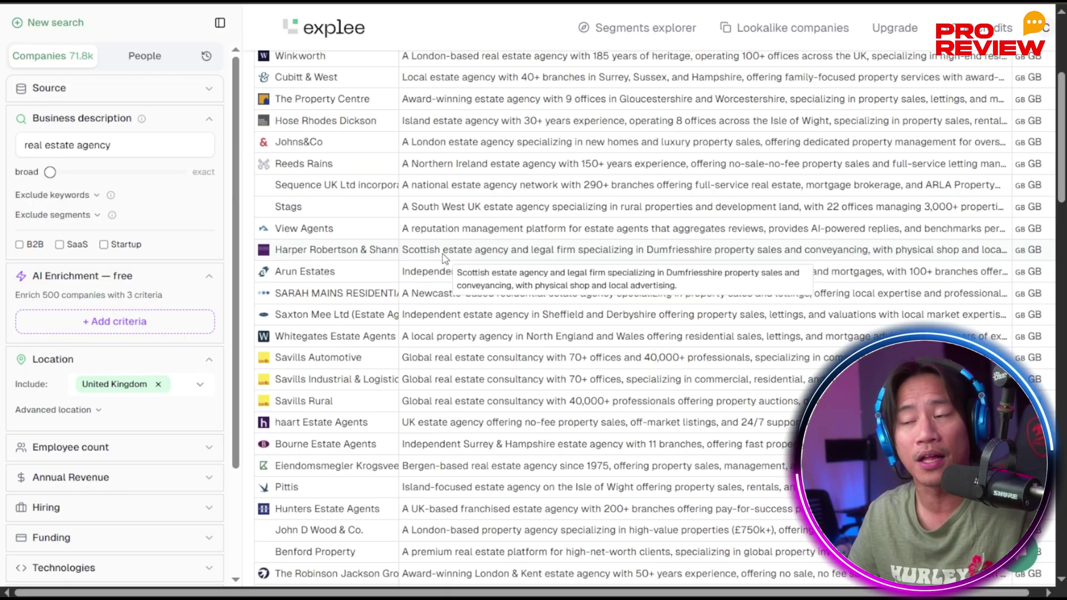
pyautogui.scroll(-1, 444, 257)
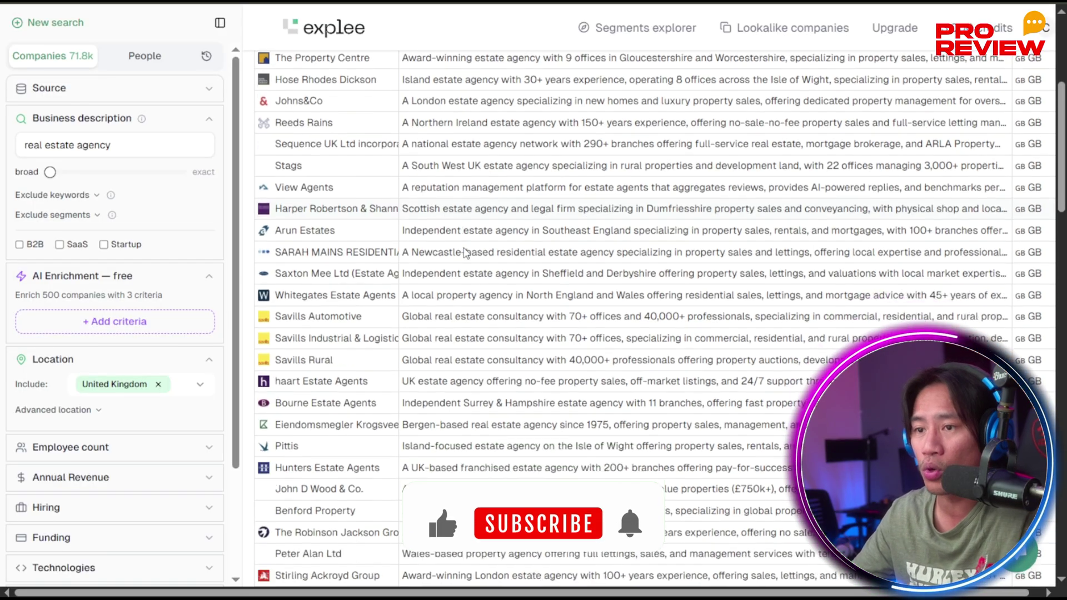
pyautogui.scroll(-5, 452, 256)
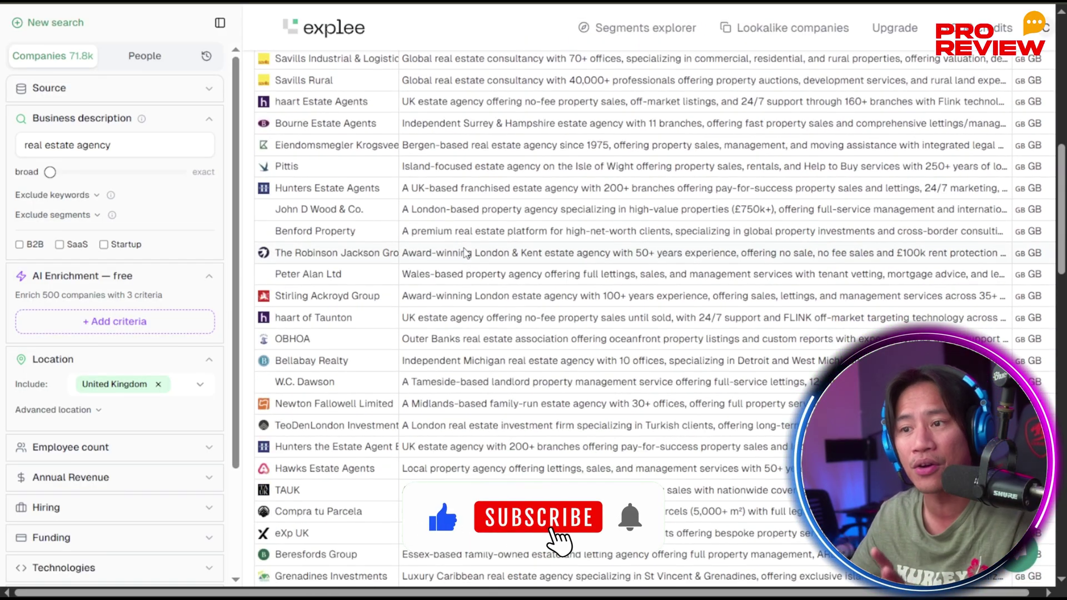
pyautogui.scroll(-4, 500, 209)
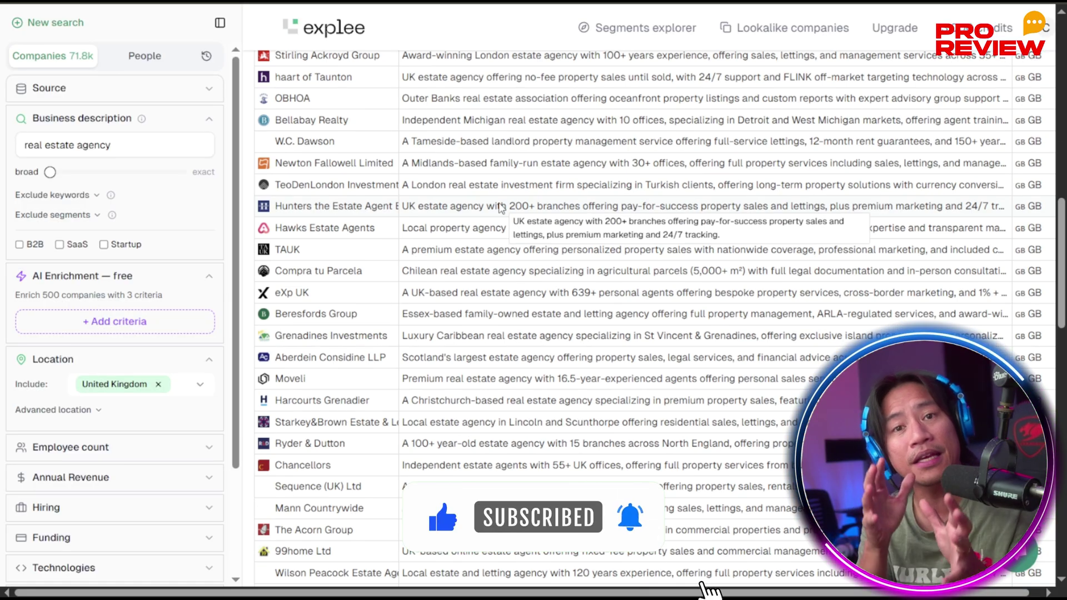
pyautogui.scroll(-1, 633, 120)
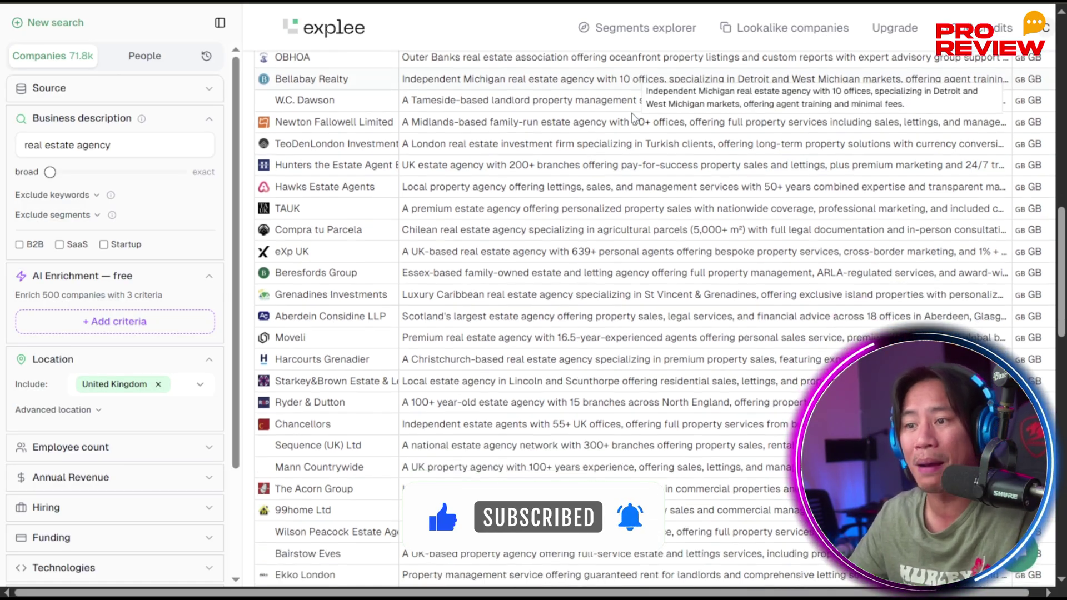
pyautogui.scroll(-2, 633, 120)
pyautogui.scroll(-1, 633, 119)
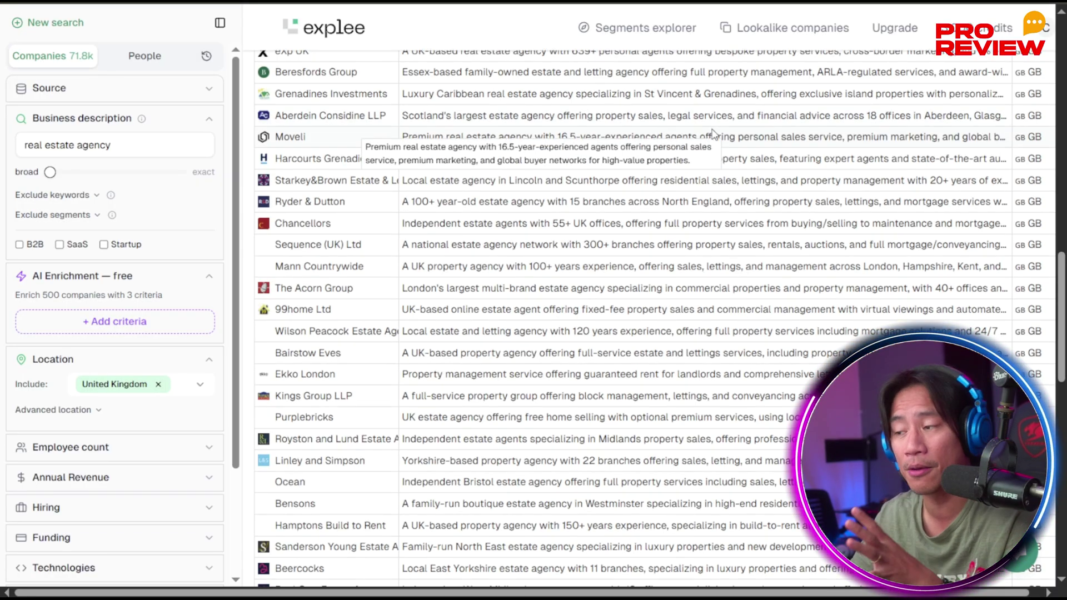
pyautogui.scroll(-2, 716, 144)
pyautogui.scroll(-2, 736, 215)
pyautogui.scroll(5, 736, 215)
pyautogui.scroll(5, 736, 215)
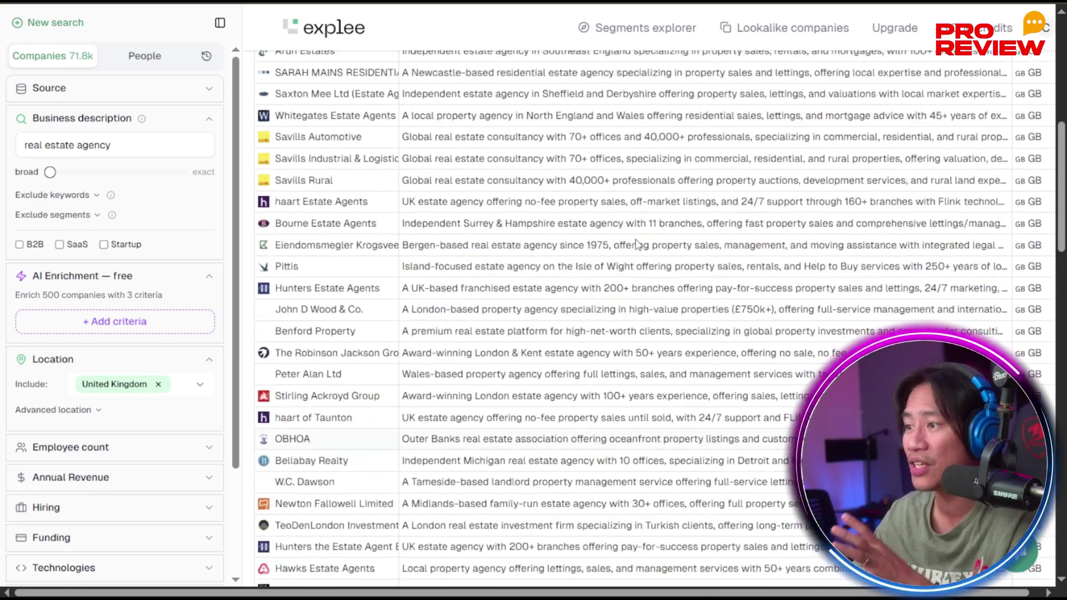
pyautogui.scroll(5, 736, 216)
# Step: Replace the query with 'real estate in UK' and rerun the company search
pyautogui.moveTo(434, 81); pyautogui.dragTo(197, 85)
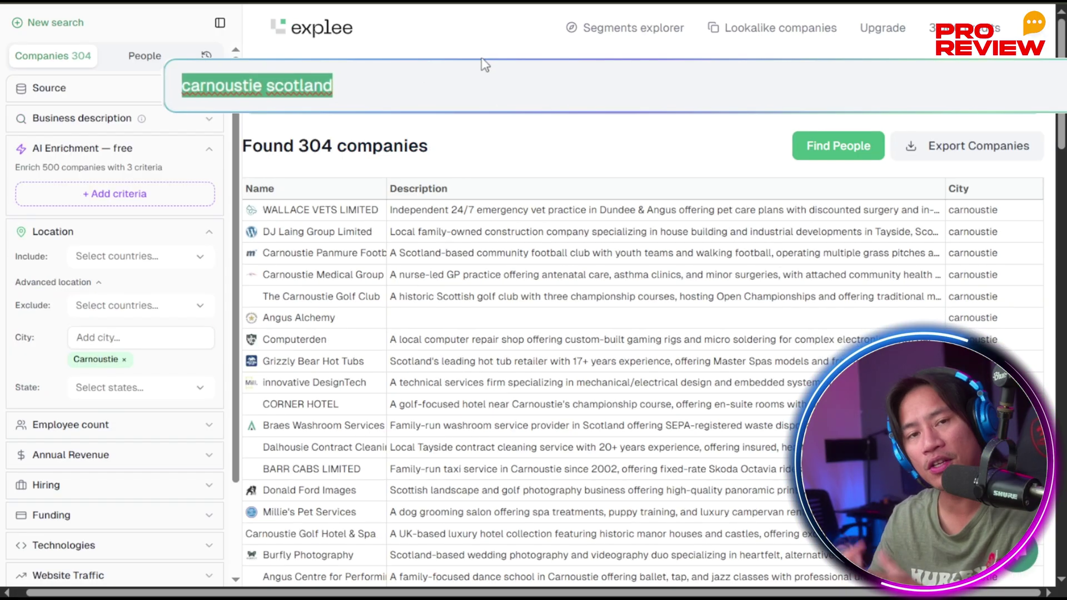
pyautogui.write('real e')
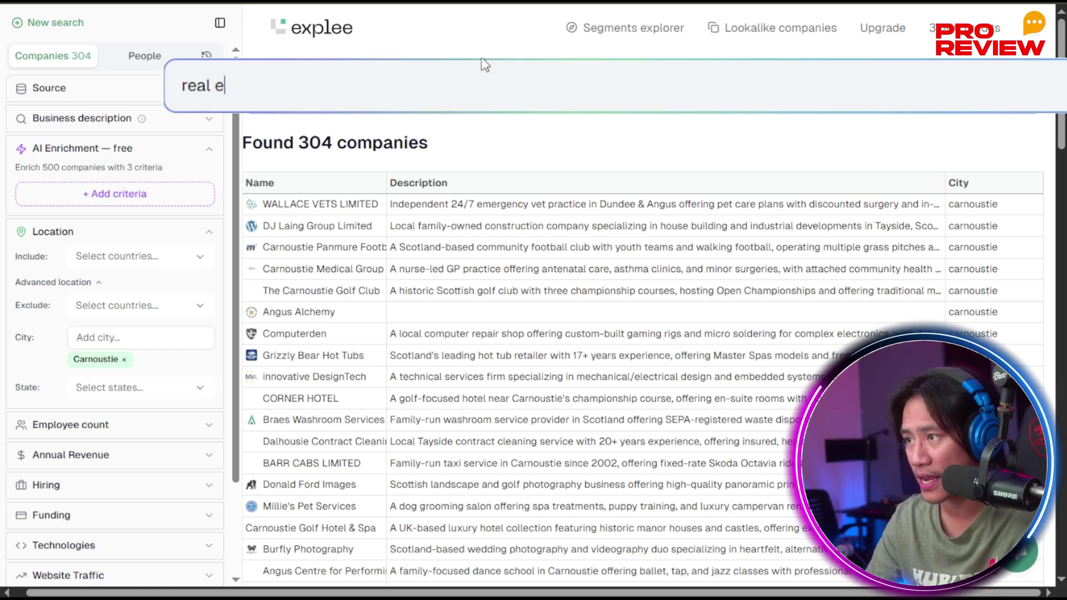
pyautogui.write('state in UK')
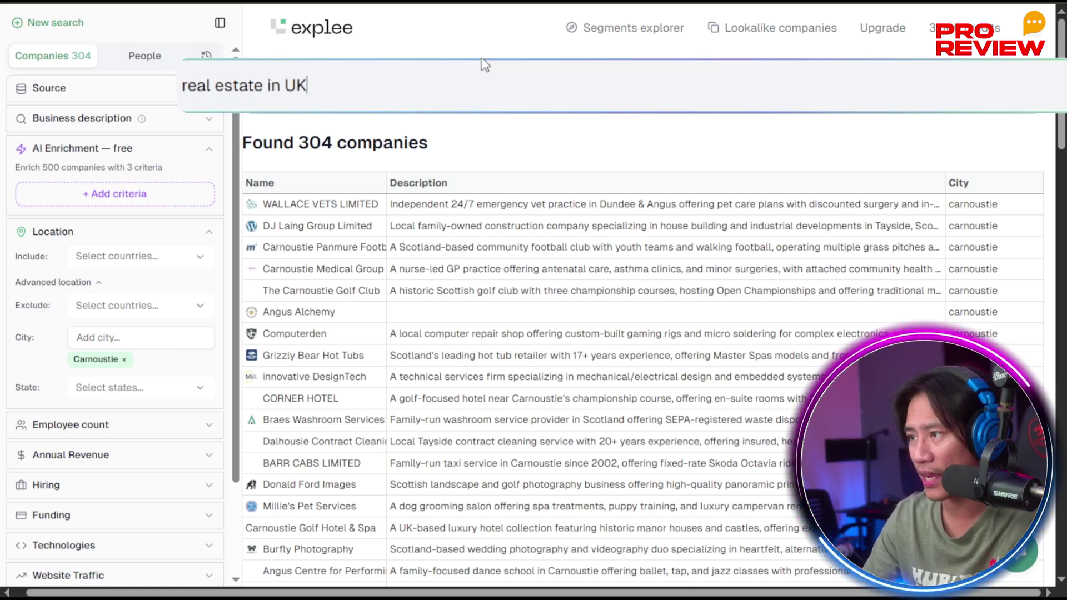
pyautogui.press('Return')
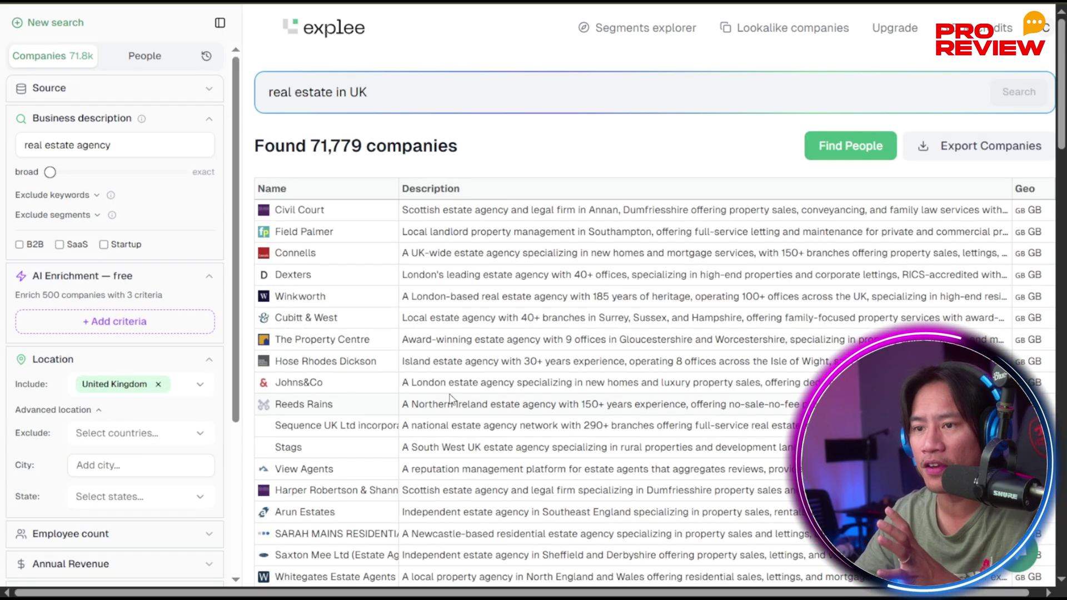
pyautogui.scroll(-2, 508, 368)
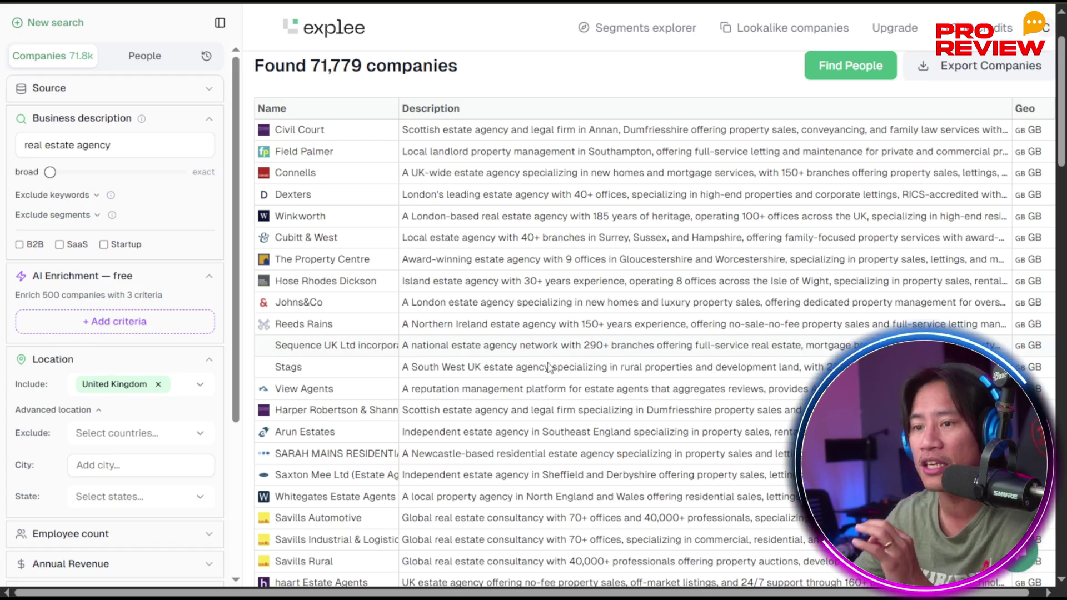
pyautogui.scroll(-2, 545, 370)
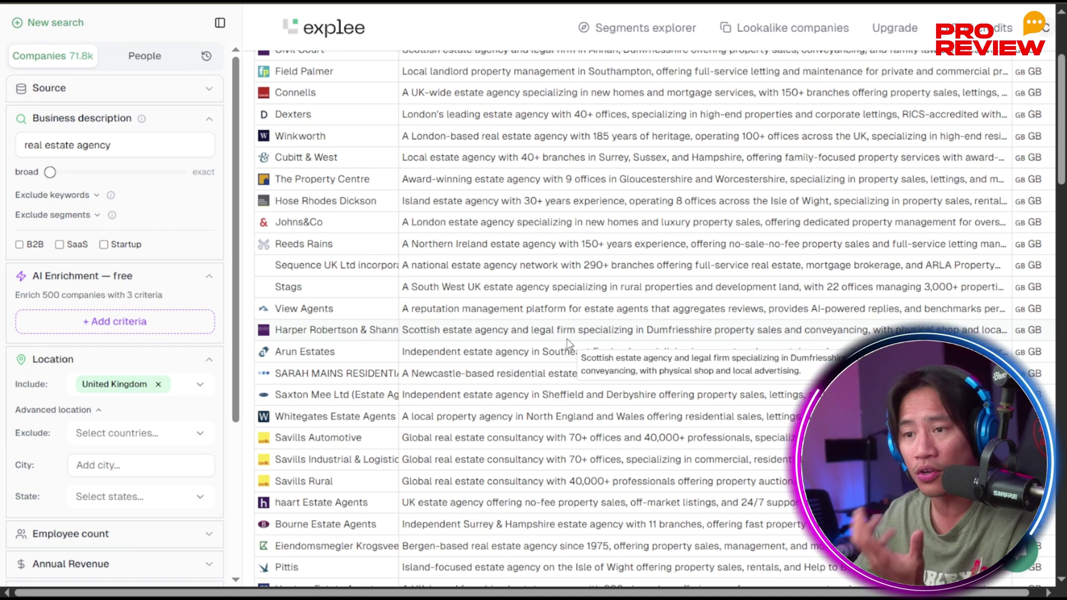
pyautogui.scroll(-5, 567, 343)
pyautogui.scroll(-5, 569, 339)
pyautogui.scroll(-2, 570, 337)
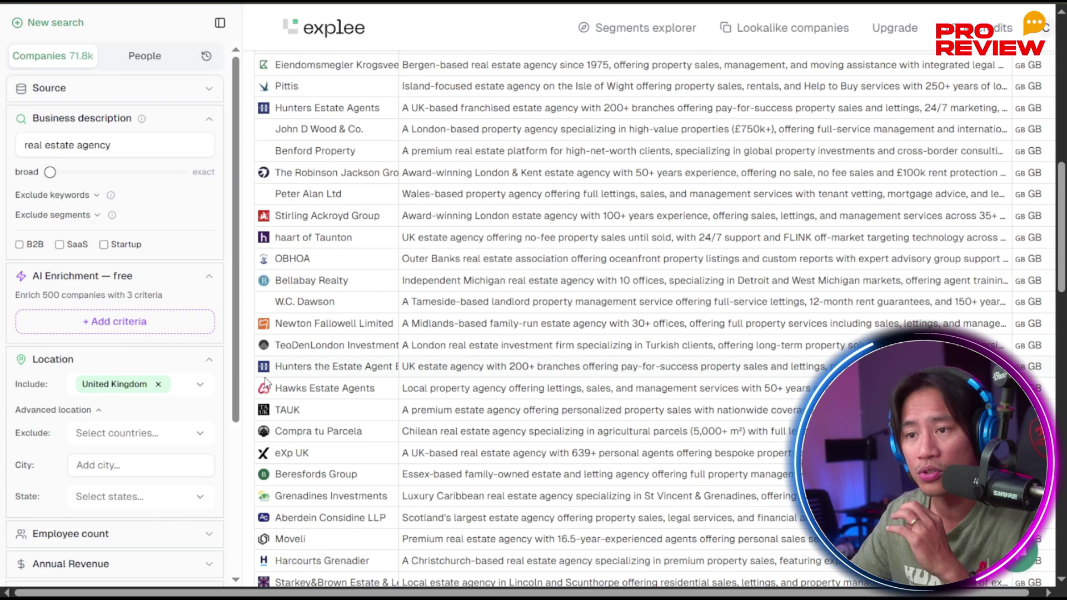
pyautogui.scroll(3, 481, 345)
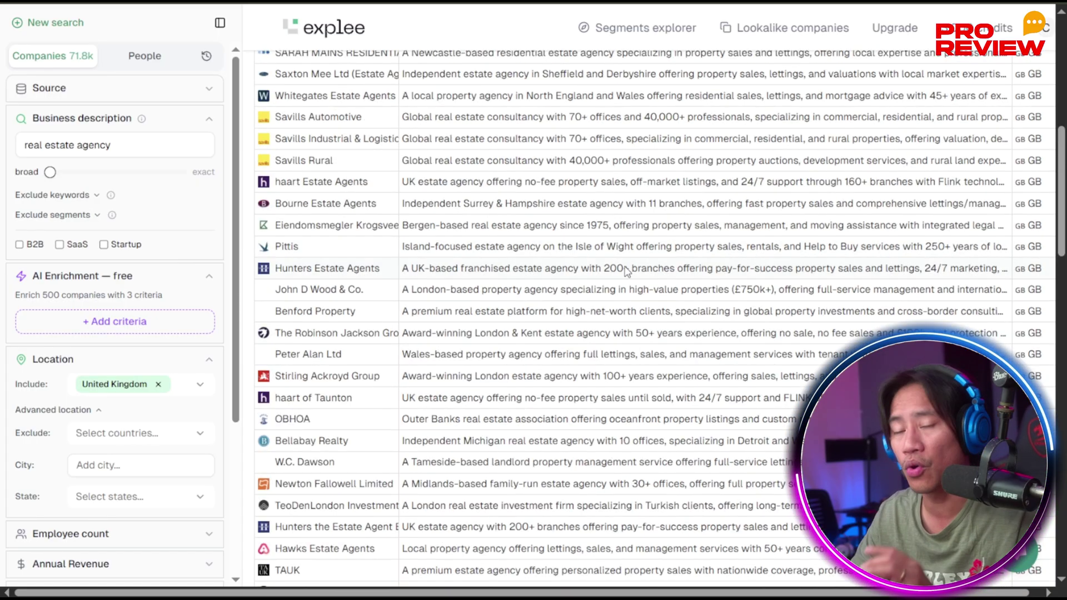
pyautogui.scroll(-1, 626, 271)
pyautogui.scroll(-3, 627, 270)
pyautogui.scroll(-5, 626, 271)
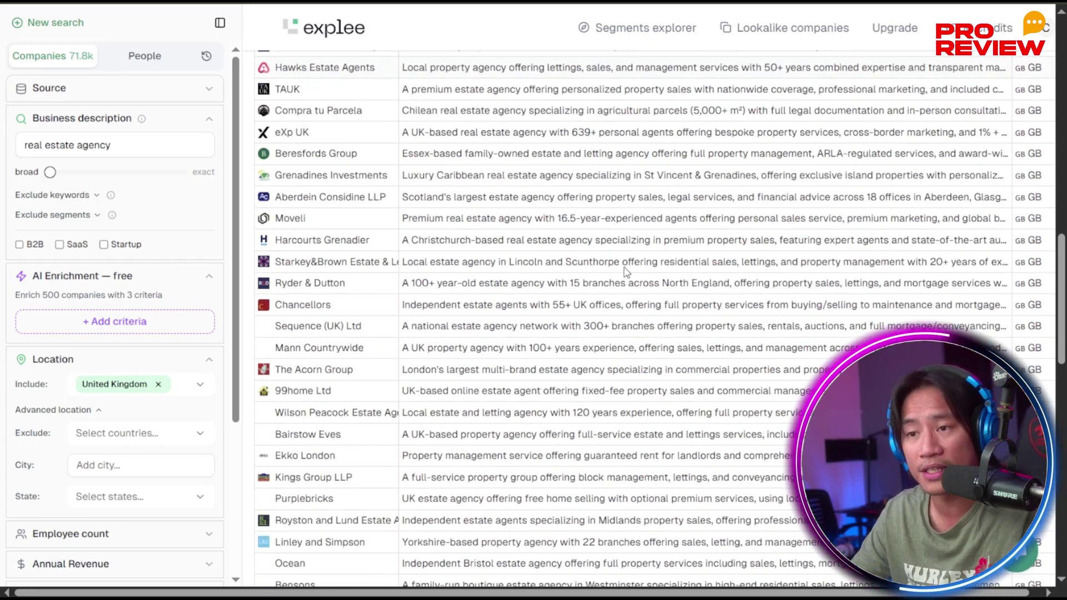
pyautogui.scroll(-3, 627, 270)
pyautogui.scroll(-5, 627, 270)
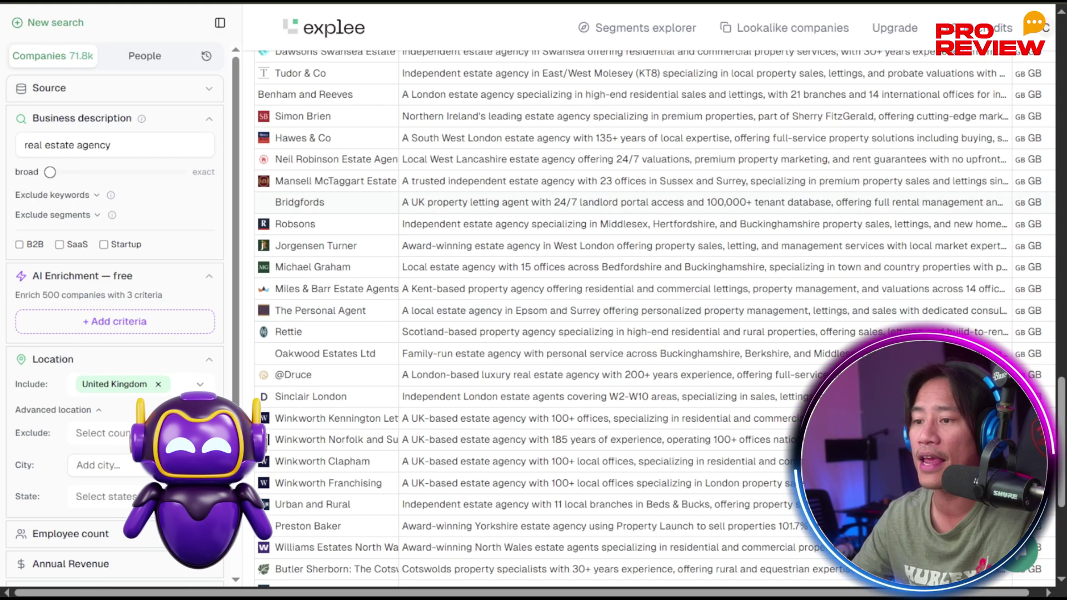
pyautogui.scroll(-3, 555, 311)
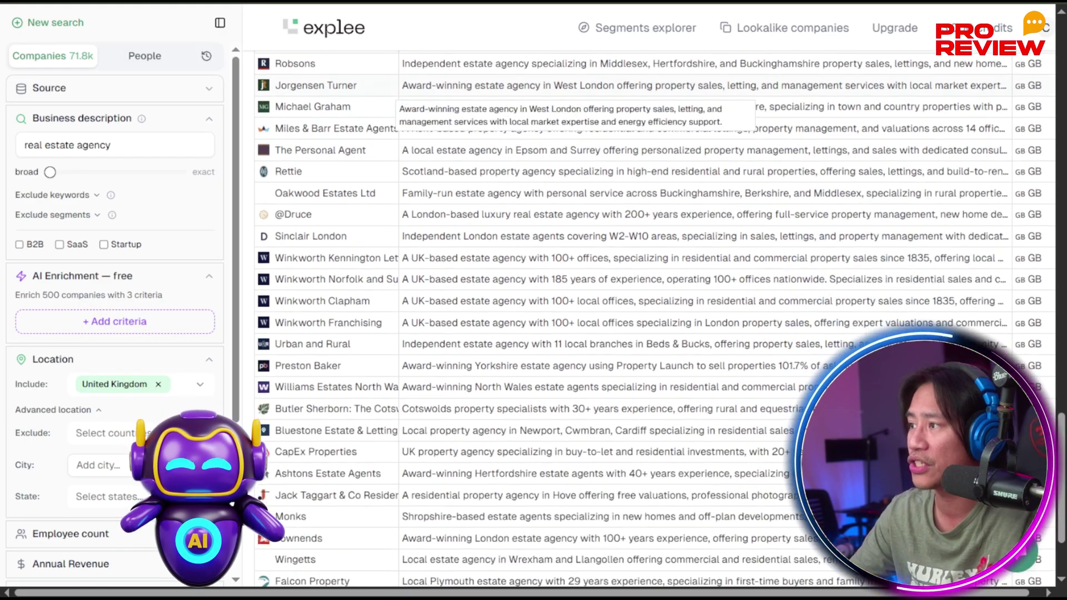
pyautogui.scroll(-2, 555, 311)
pyautogui.scroll(-1, 556, 278)
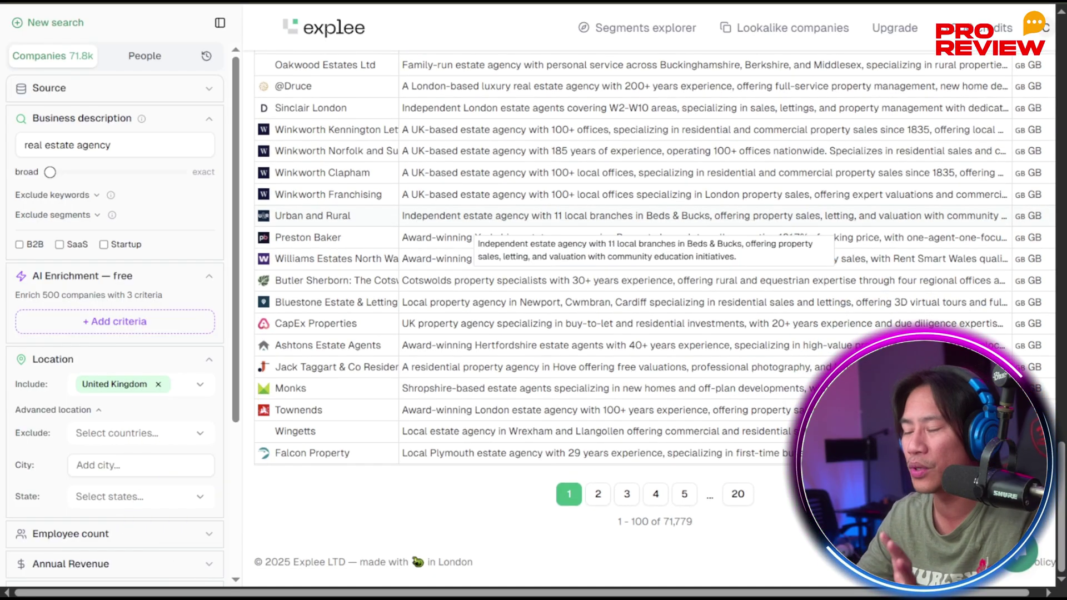
pyautogui.scroll(1, 426, 123)
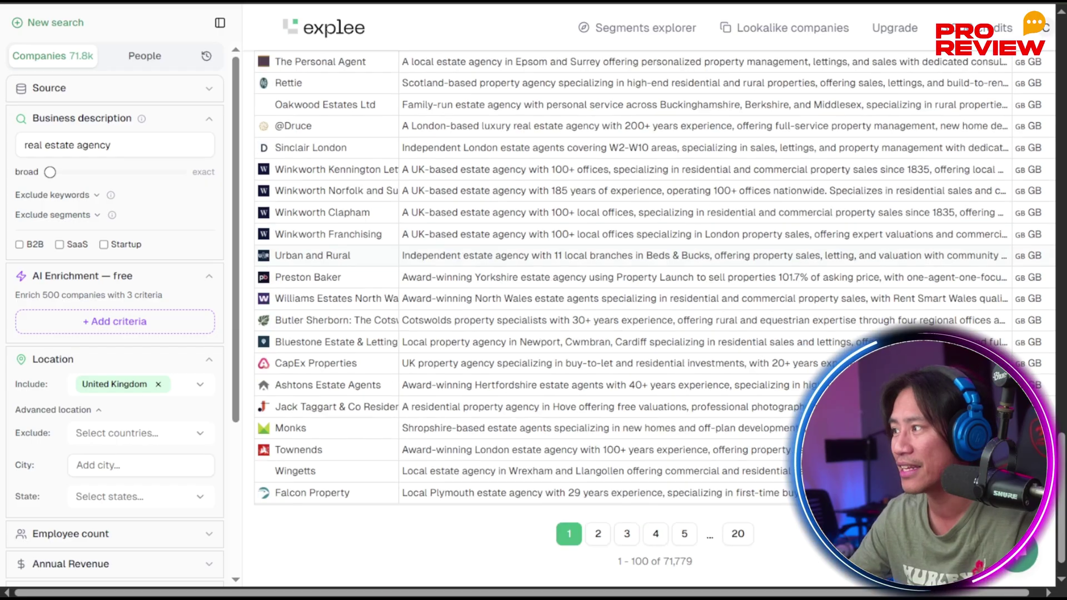
pyautogui.scroll(5, 425, 123)
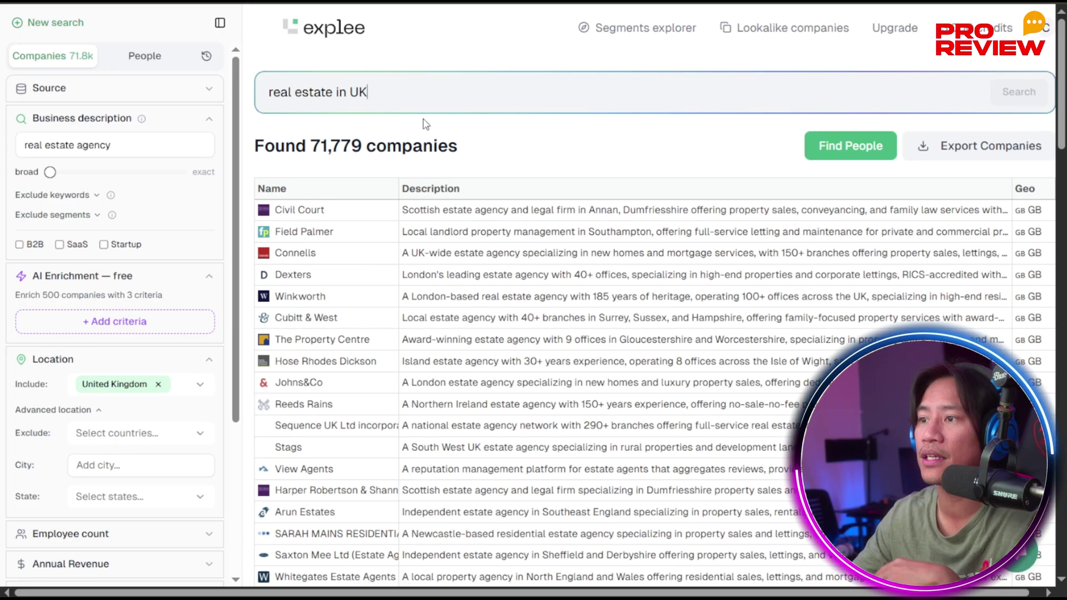
# Step: Switch to People results showing 11,074 Founder/CEO contacts, then select the old query text
pyautogui.click(128, 57)
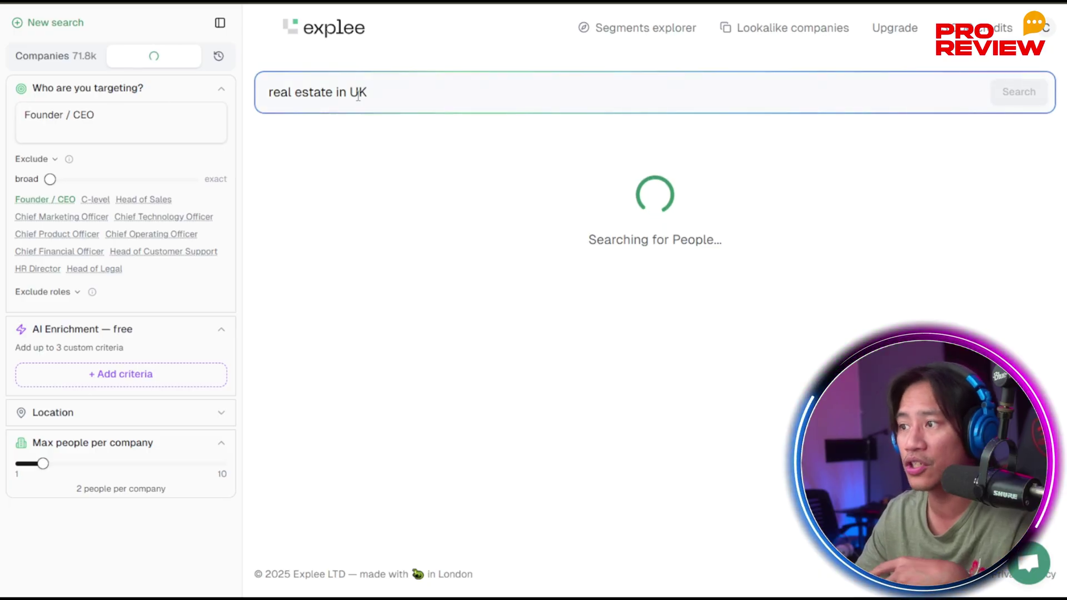
pyautogui.tripleClick(134, 119)
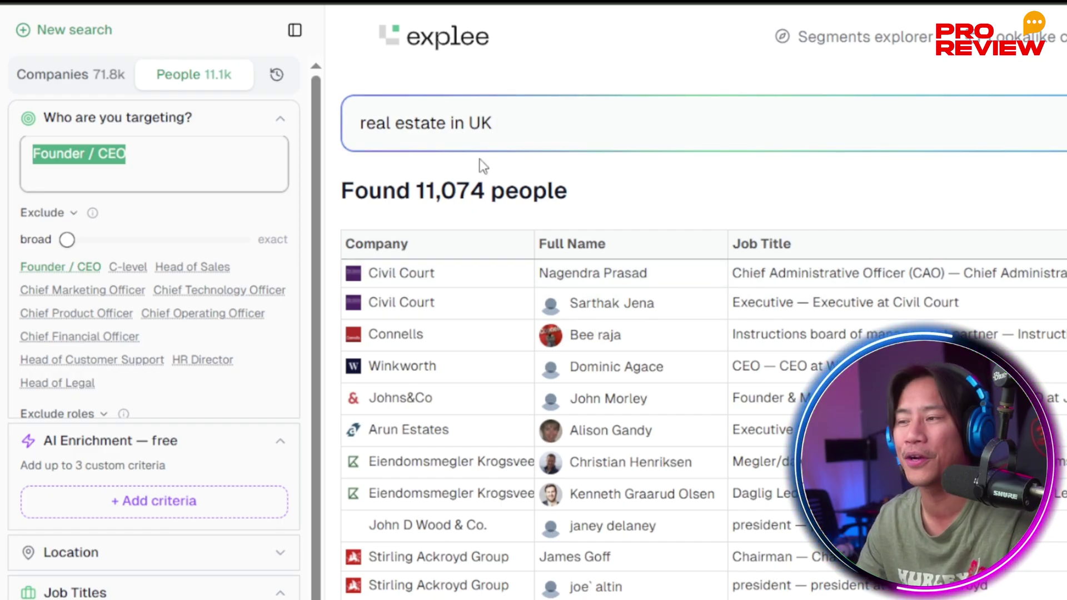
pyautogui.moveTo(537, 130)
pyautogui.mouseDown()
pyautogui.moveTo(346, 124)
pyautogui.moveTo(321, 136)
pyautogui.mouseUp()
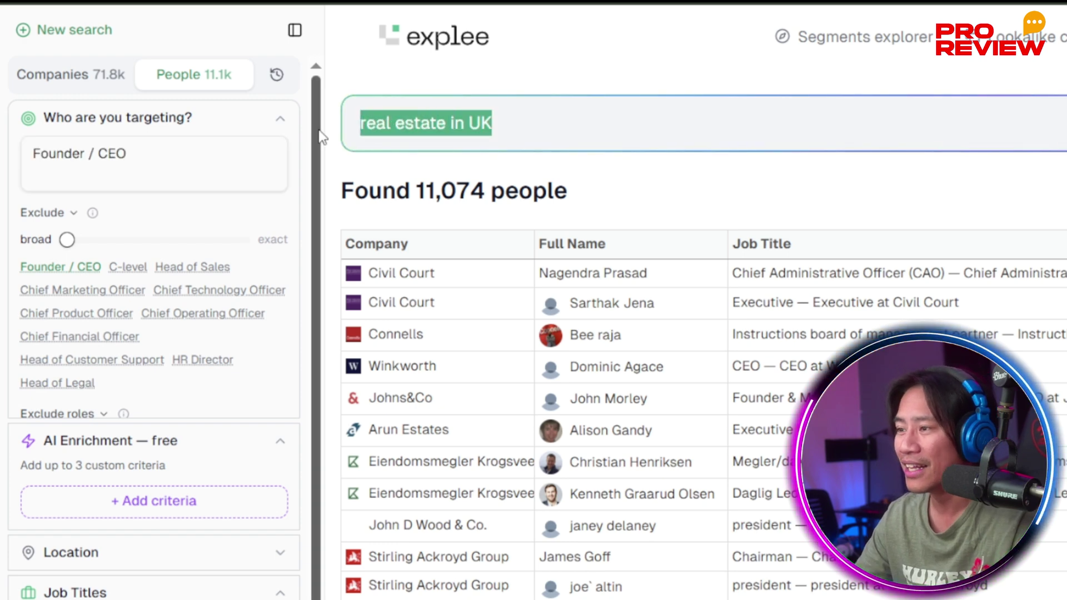
# Step: Search 'chambers bay' and list the golf course's five decision-makers under People
pyautogui.write('cham')
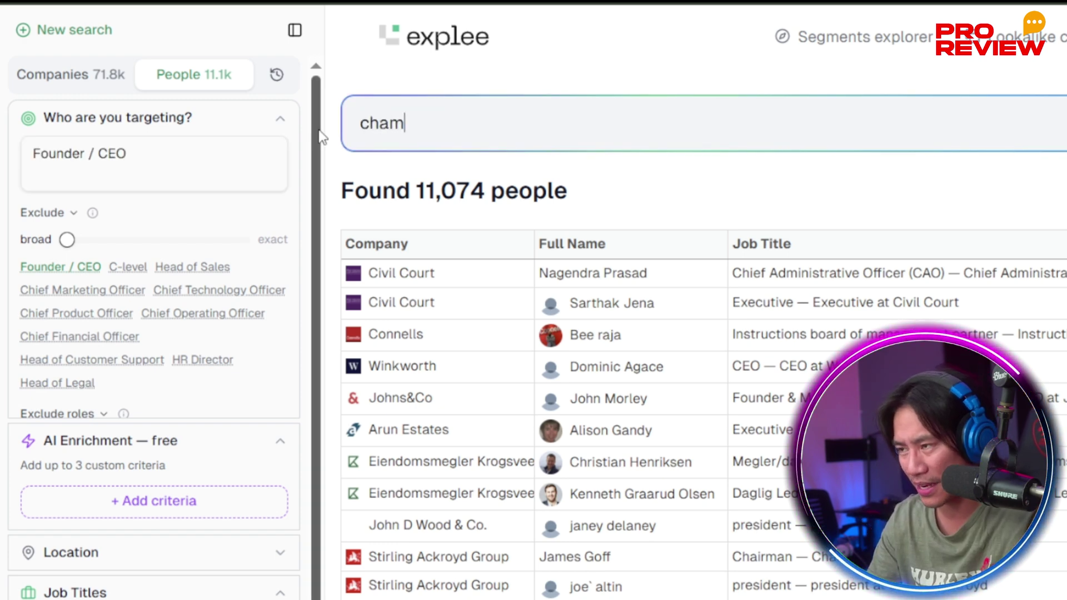
pyautogui.write('bers bay golf course washington')
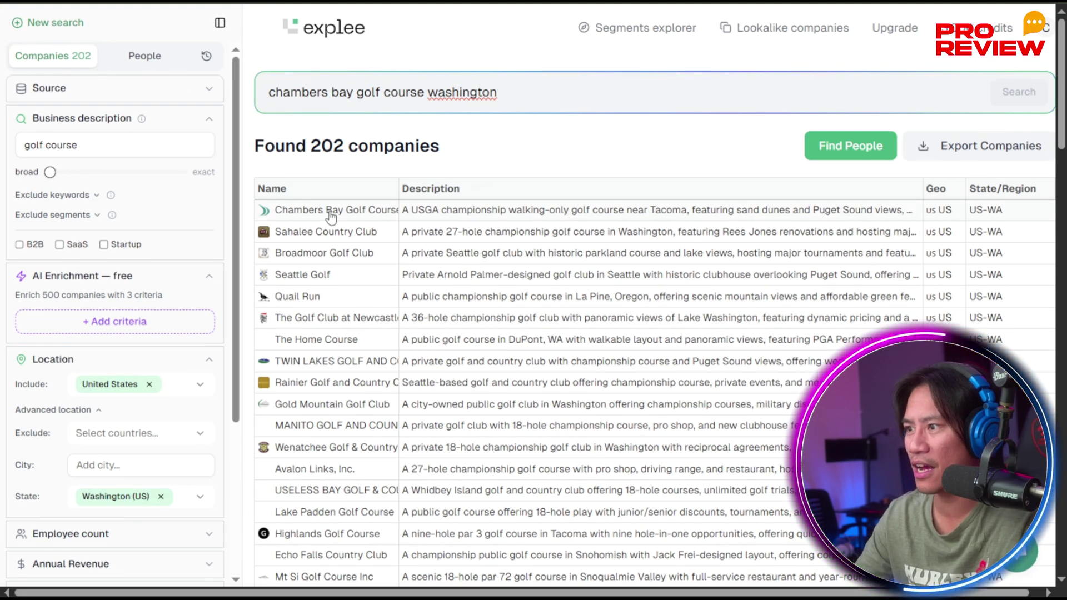
pyautogui.click(145, 57)
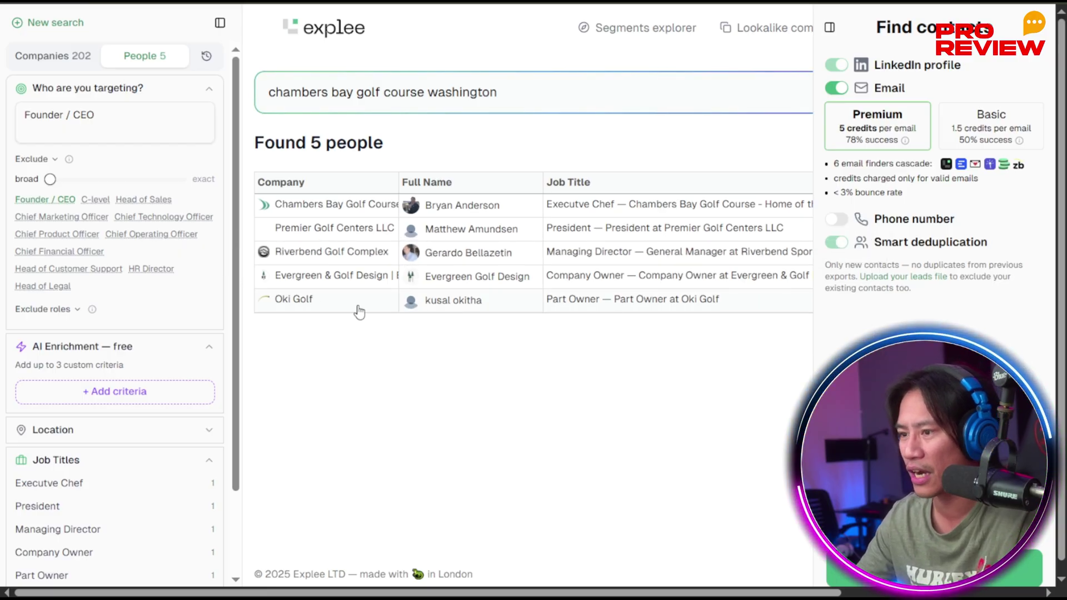
pyautogui.scroll(-1, 422, 382)
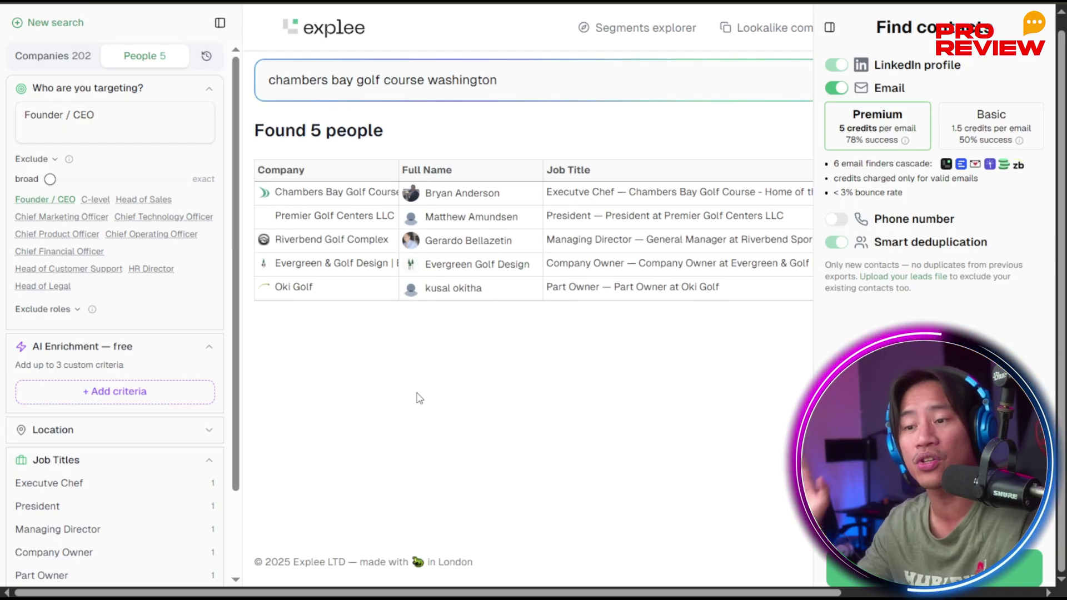